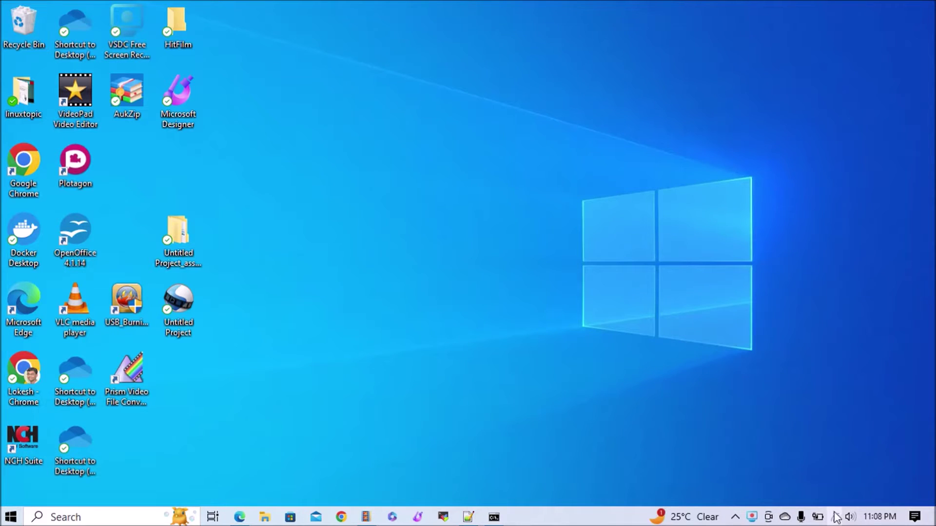
- Open the connected Home_EXT network's properties from the Wi-Fi flyout
click(835, 517)
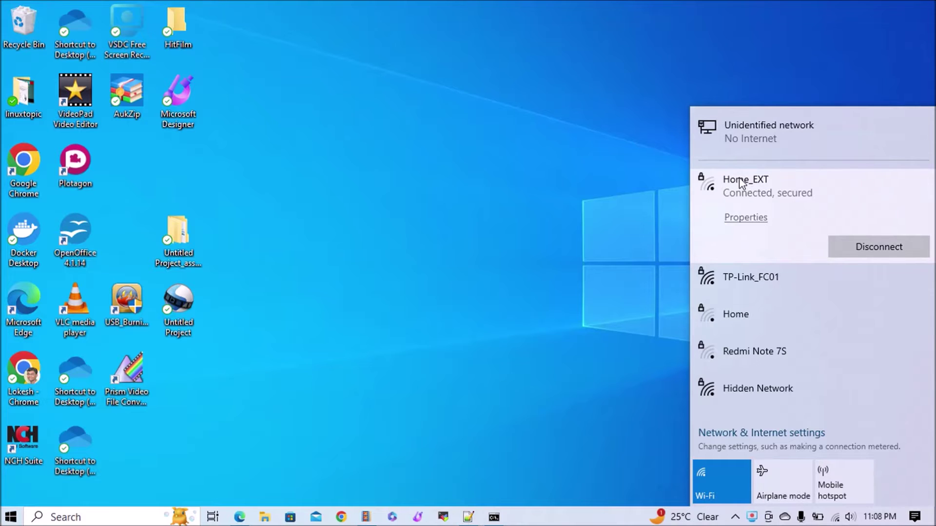
click(756, 218)
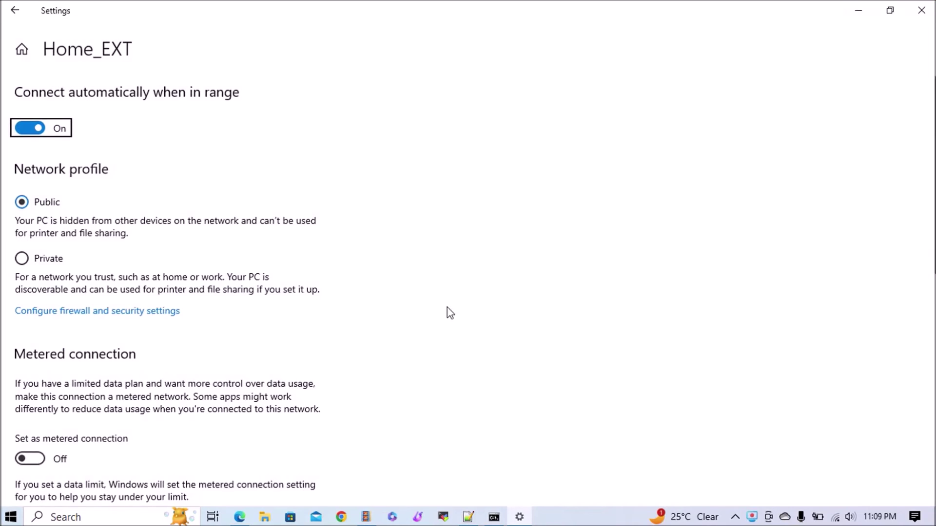
scroll(312, 341, down, 4)
scroll(301, 346, down, 5)
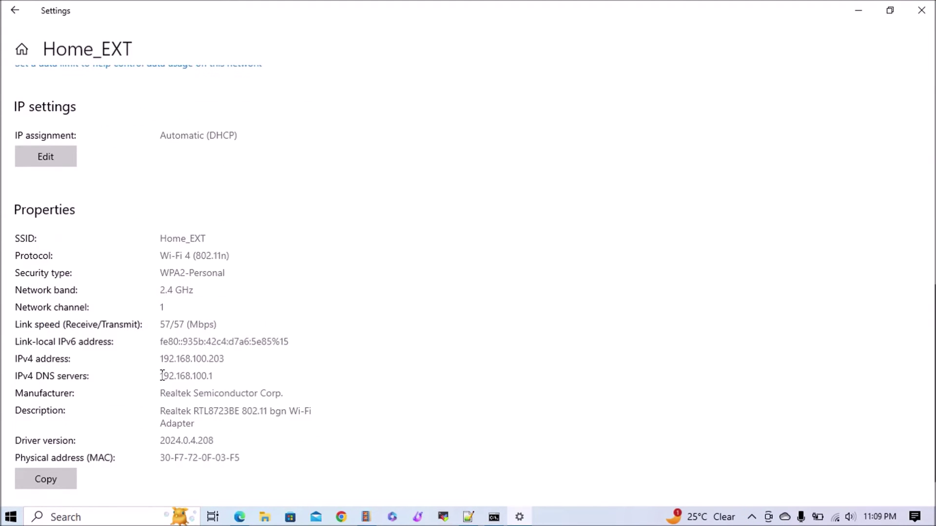
- Note the DNS server 192.168.100.1 and IPv4 address 192.168.100.203, then return to Edge
drag(162, 376, 210, 376)
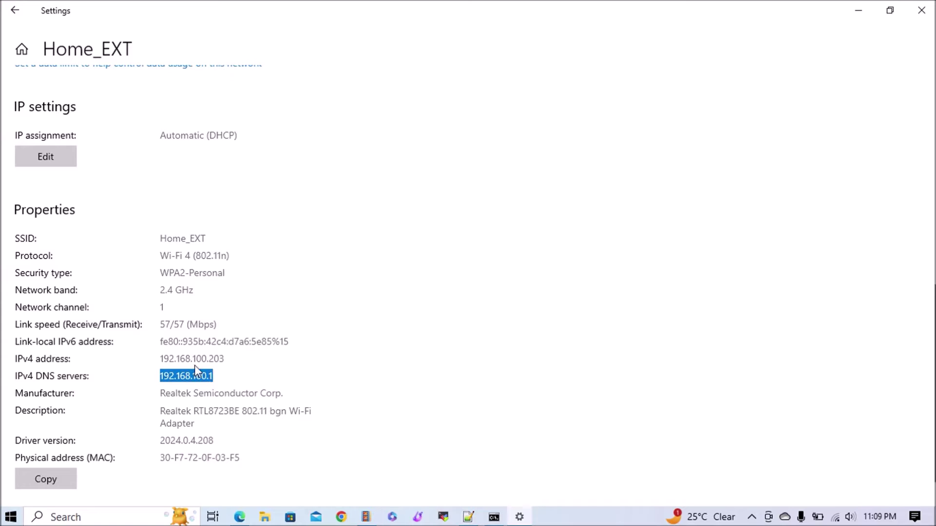
drag(160, 359, 226, 361)
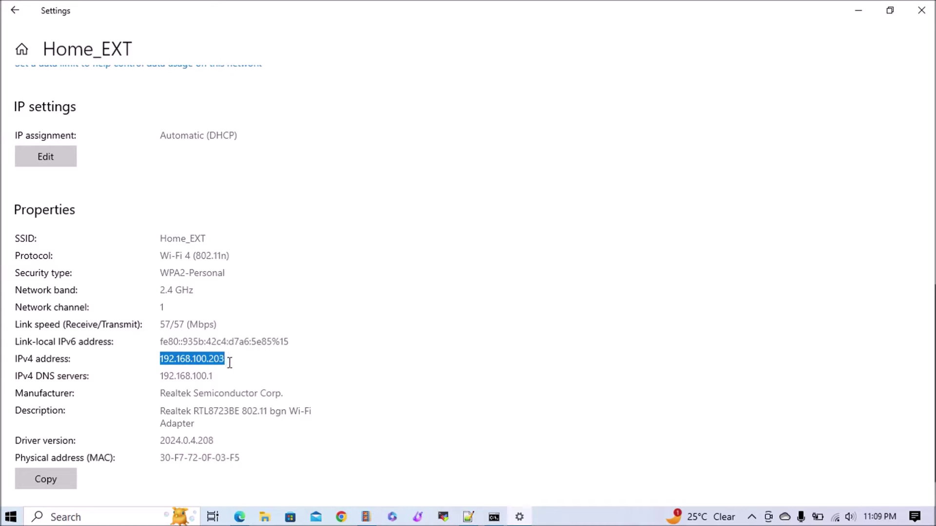
click(235, 364)
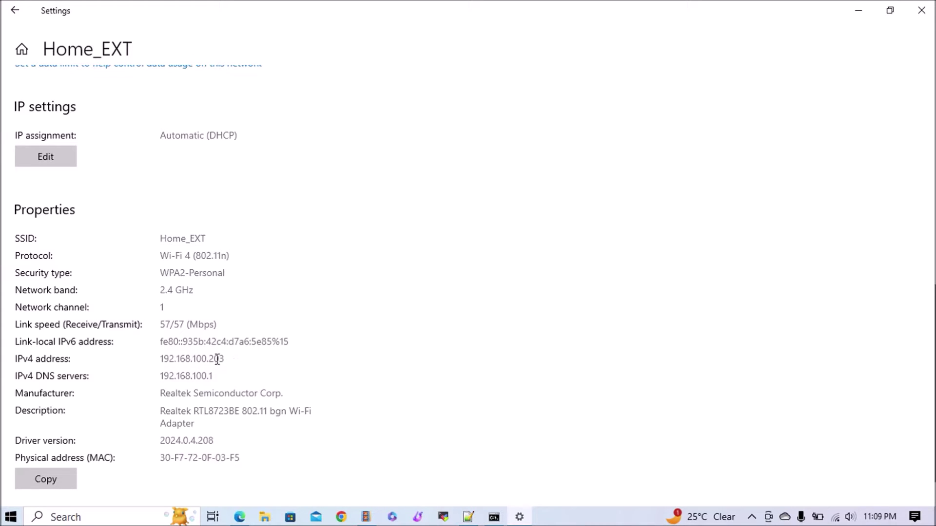
key(alt+Tab)
- Turn the laptop's Wi-Fi off and reload tplinkwifi.net until the router's setup page loads
click(835, 520)
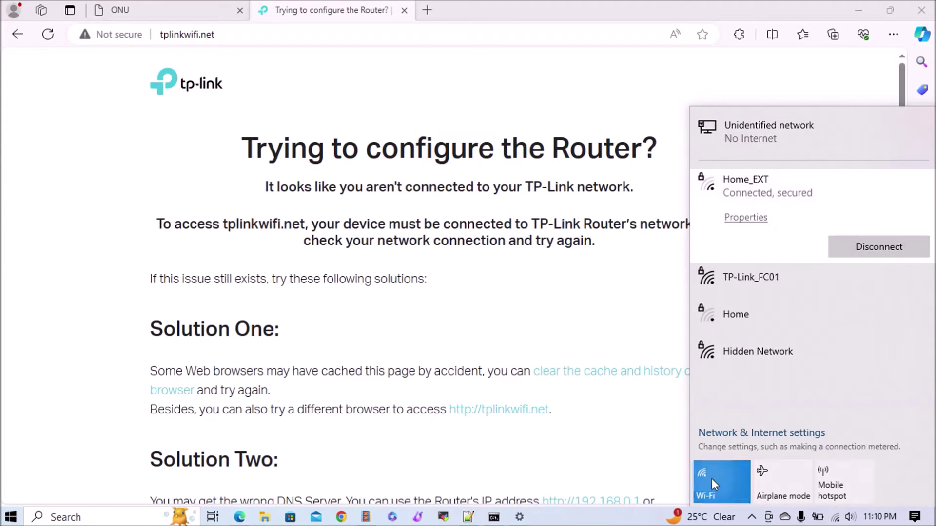
click(714, 484)
click(244, 36)
key(Return)
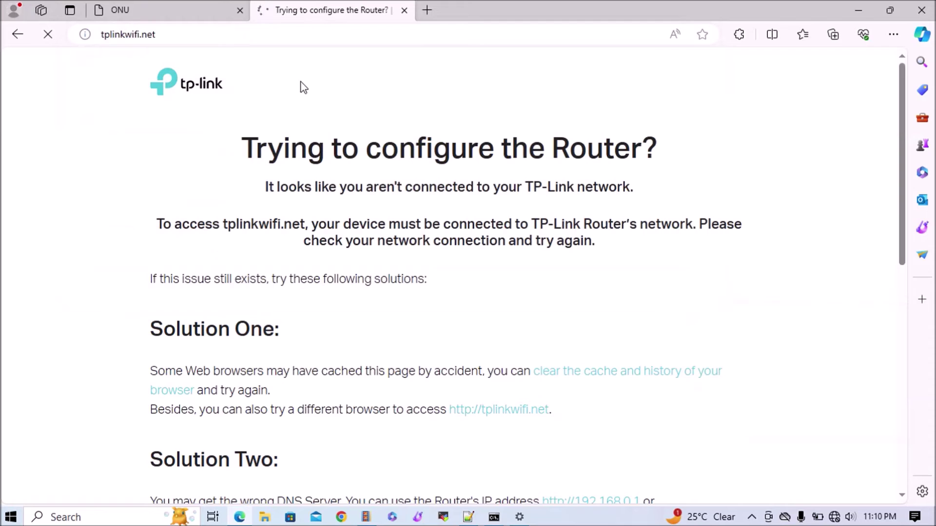
click(171, 35)
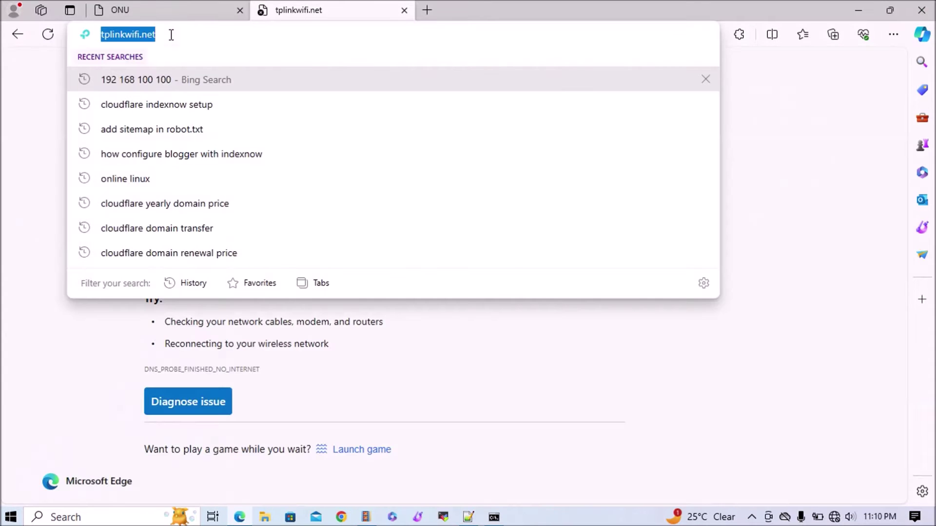
key(Return)
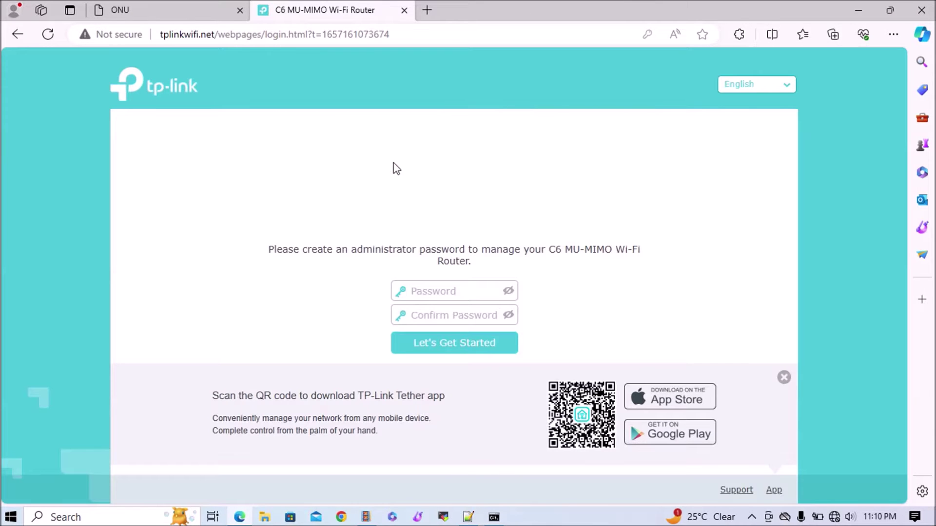
- Create and confirm a new administrator password, then select the login Password field
click(430, 291)
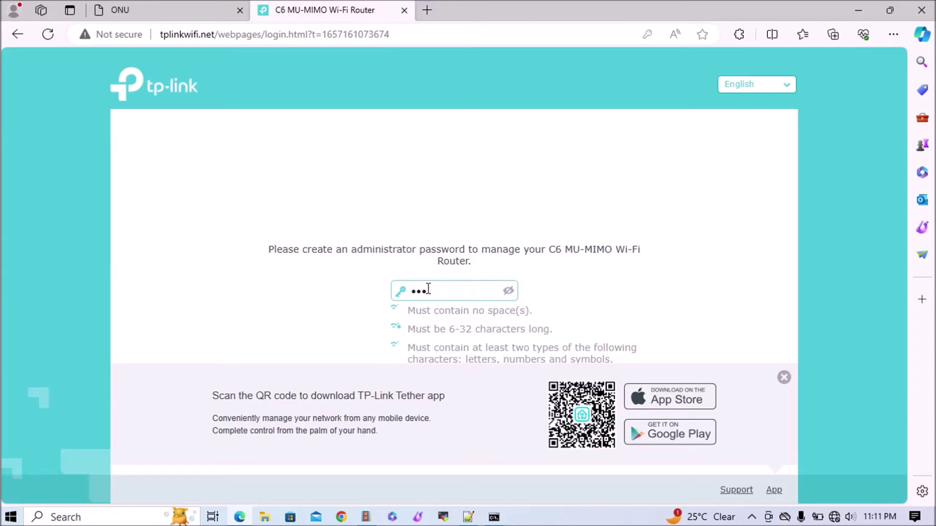
text(••••••••)
key(Tab)
text(••••••••)
click(461, 345)
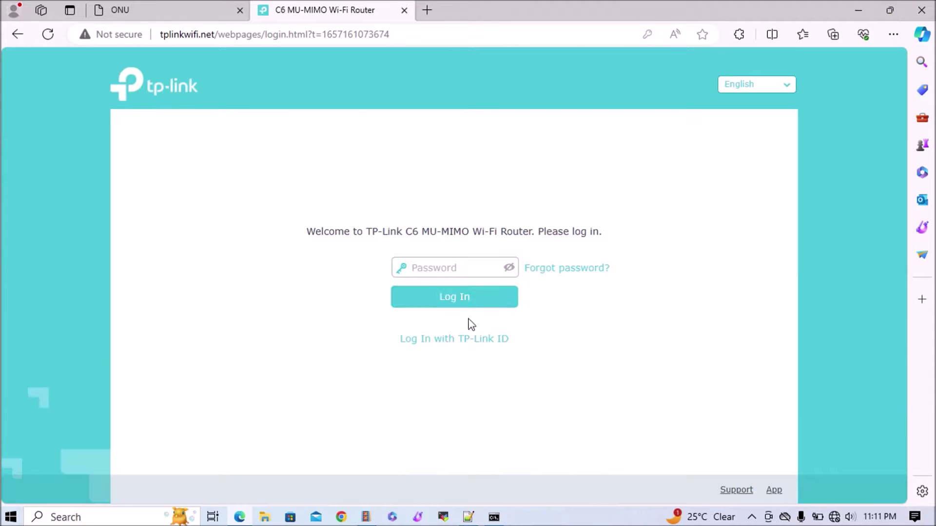
click(424, 260)
- Log in to the router and go to Advanced > Network > LAN
text(••••••••)
key(Return)
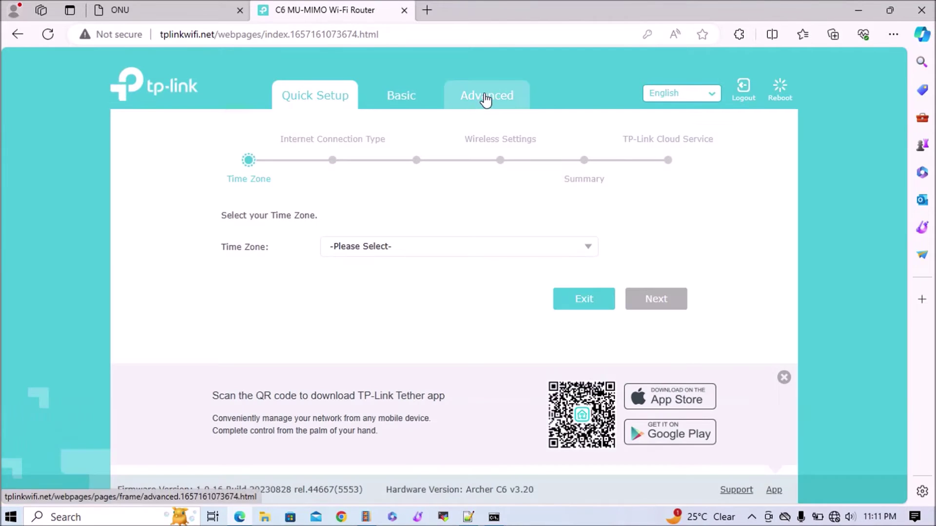
click(483, 96)
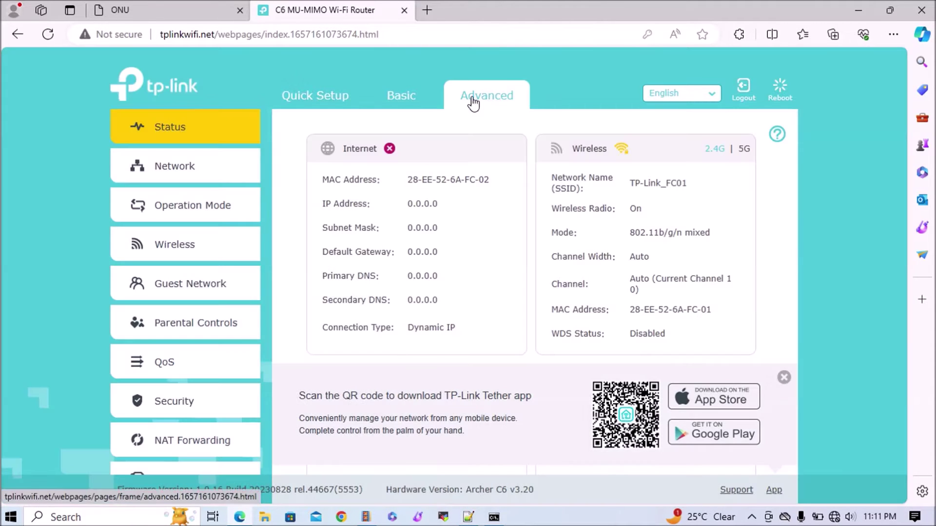
click(172, 167)
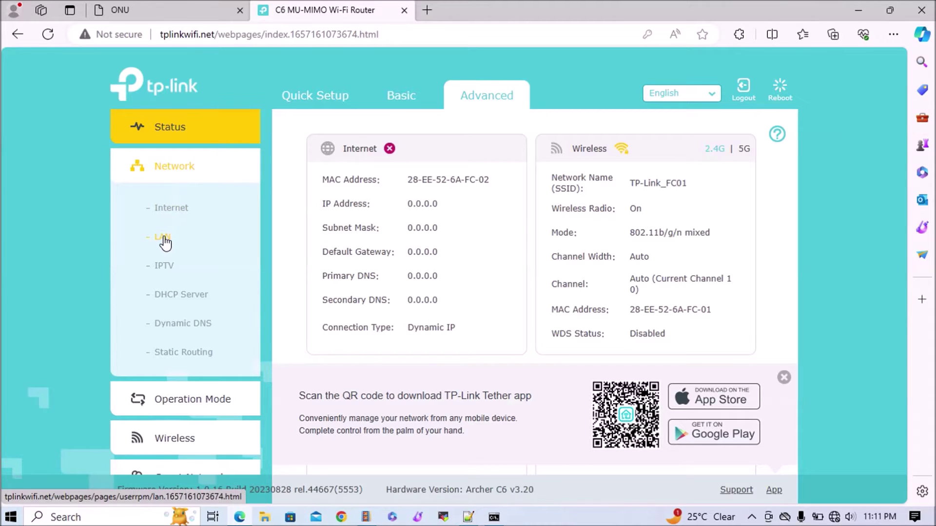
click(165, 239)
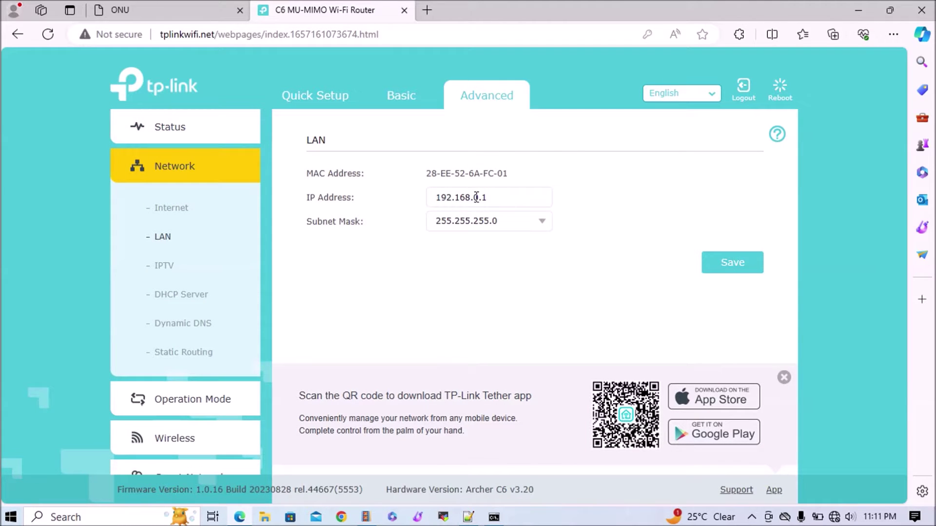
- Change the LAN IP address to 192.168.100.111 and save
drag(473, 197, 519, 198)
text(100)
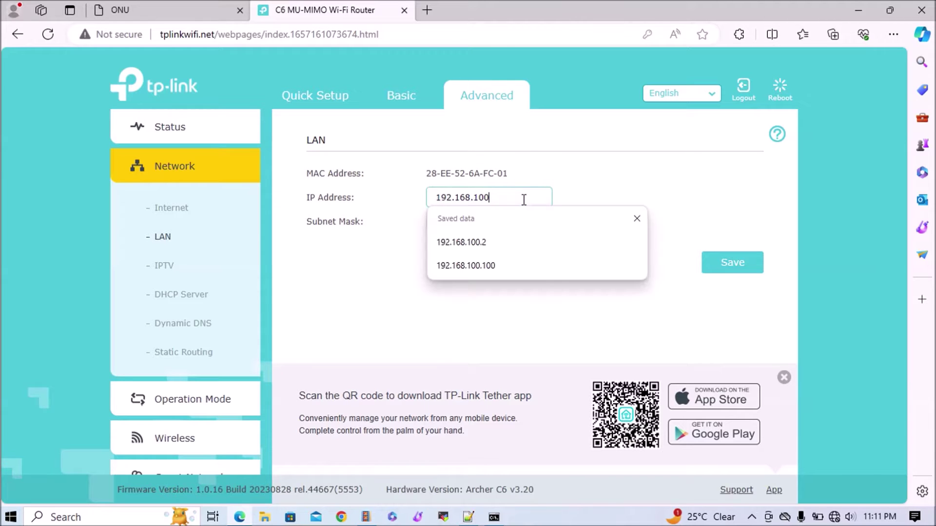
text(.111)
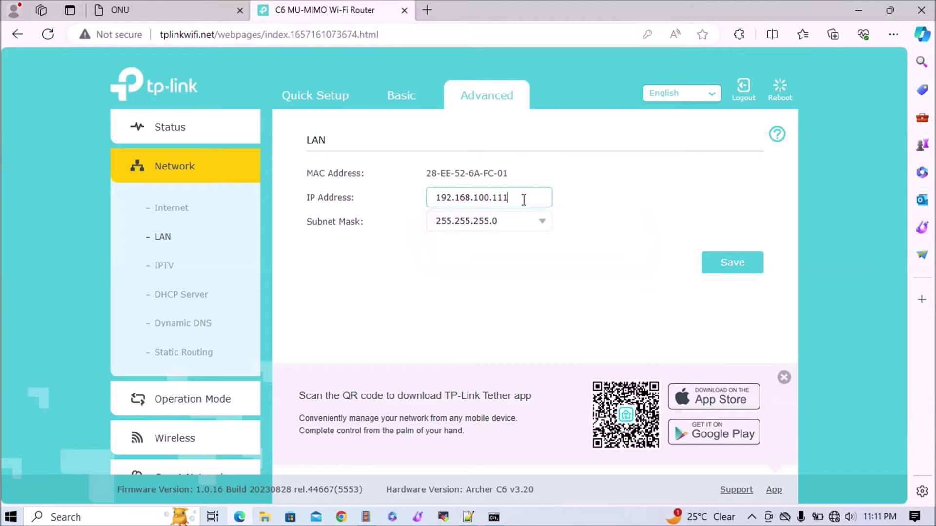
click(734, 266)
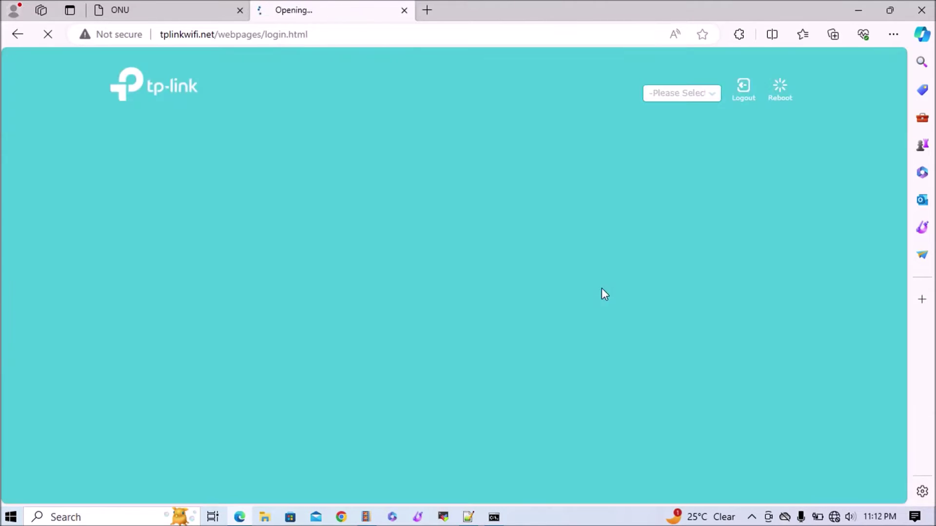
- Log back in and verify the LAN IP 192.168.100.111 under Advanced > Network > LAN
click(469, 269)
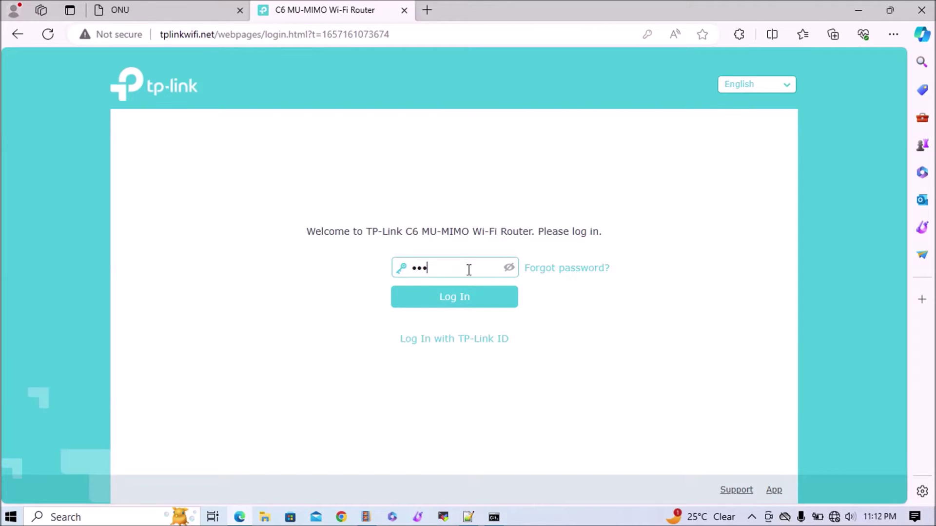
key(Return)
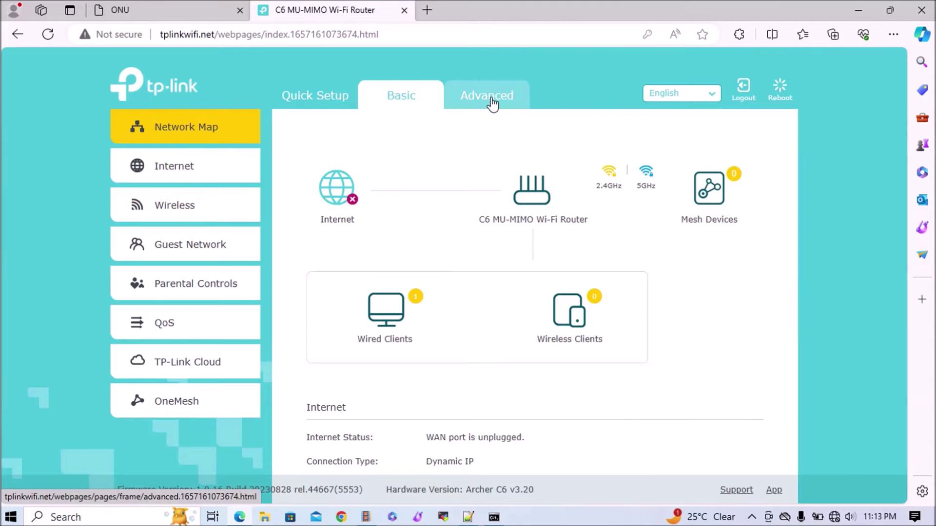
click(491, 100)
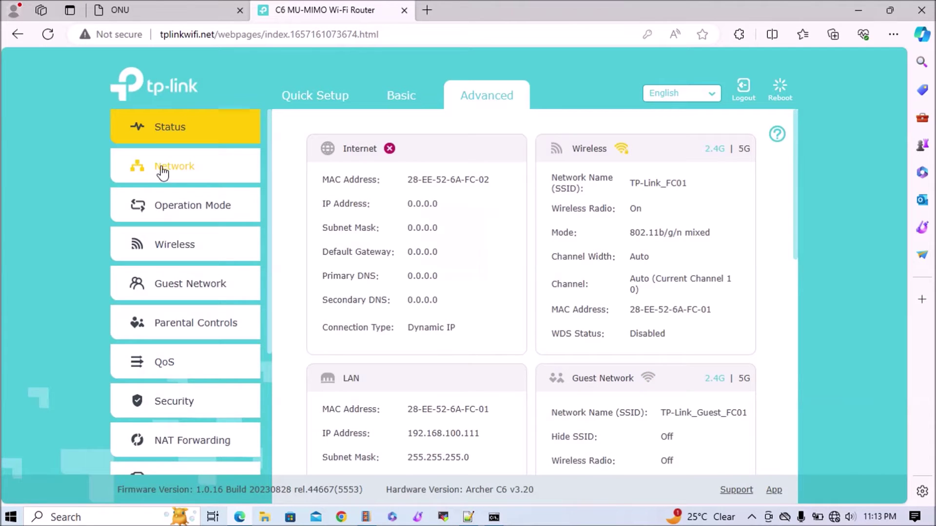
click(162, 170)
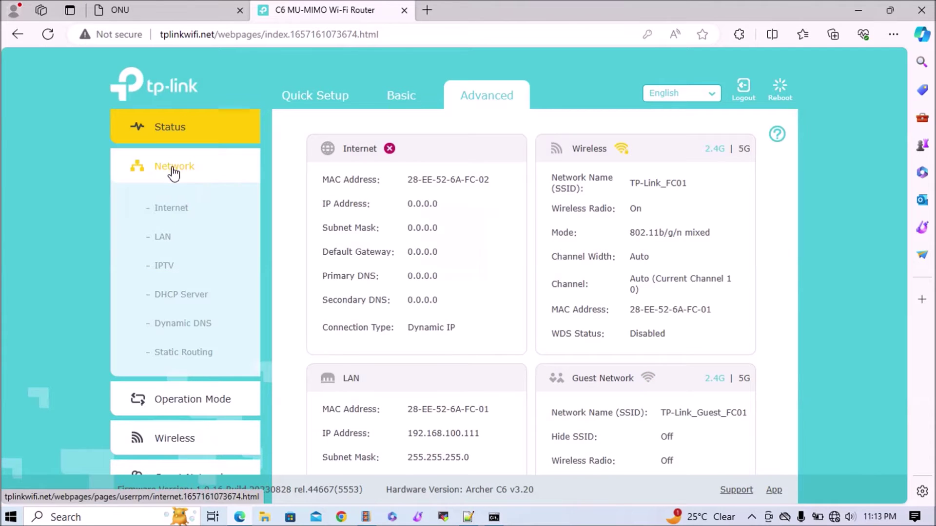
click(163, 237)
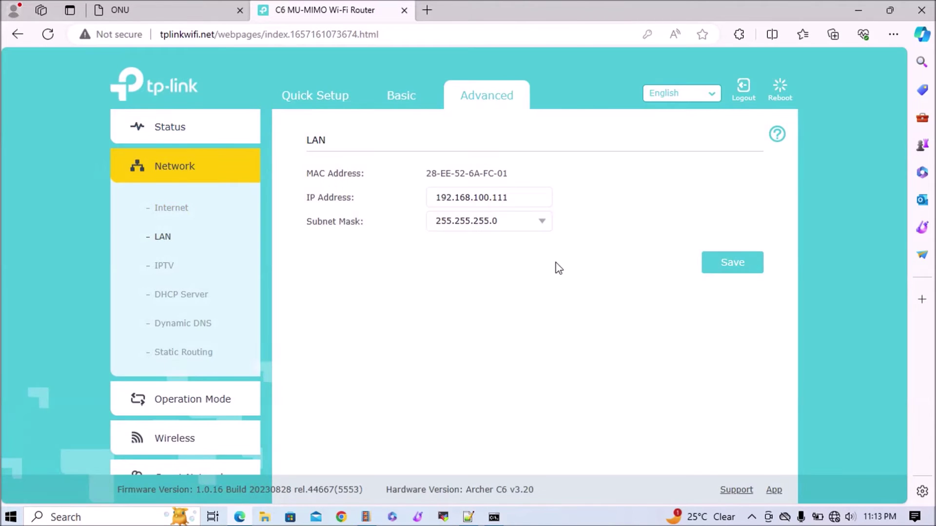
click(196, 306)
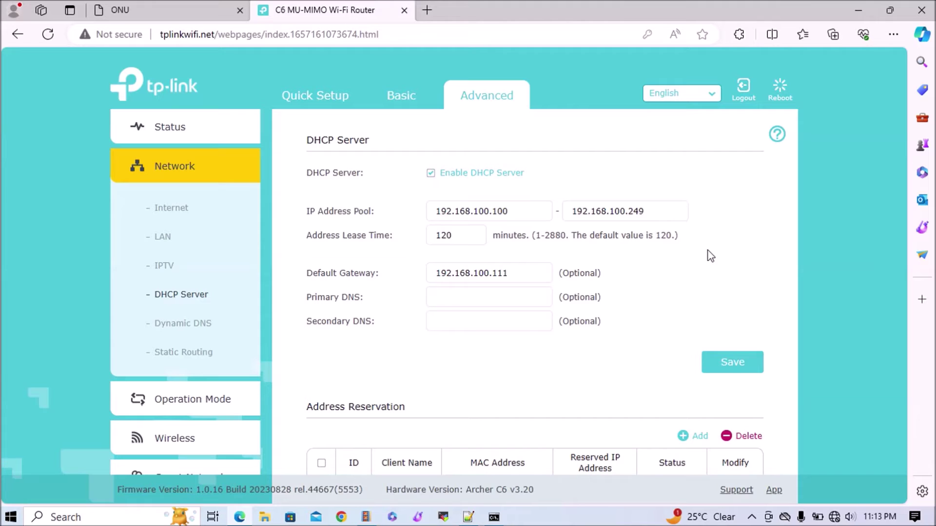
- Uncheck Enable DHCP Server on the DHCP Server page and save
key(space)
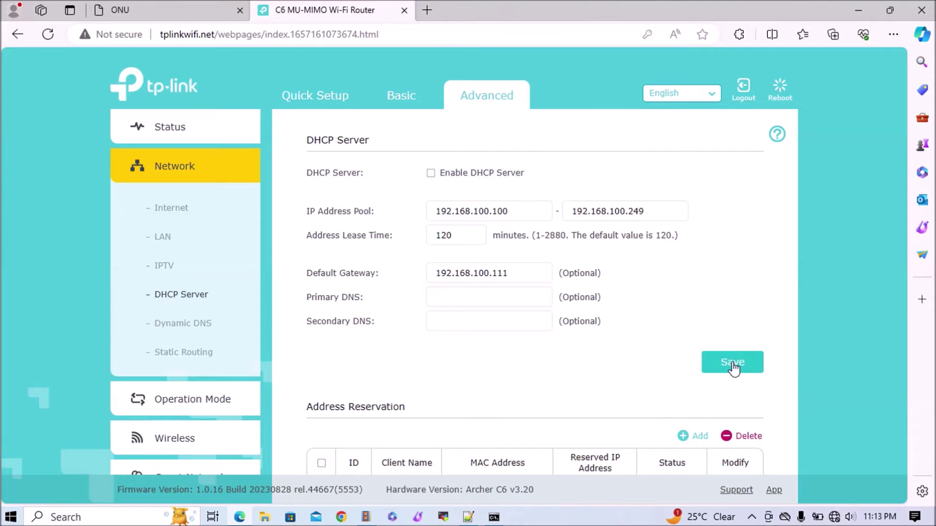
click(734, 366)
scroll(208, 312, down, 1)
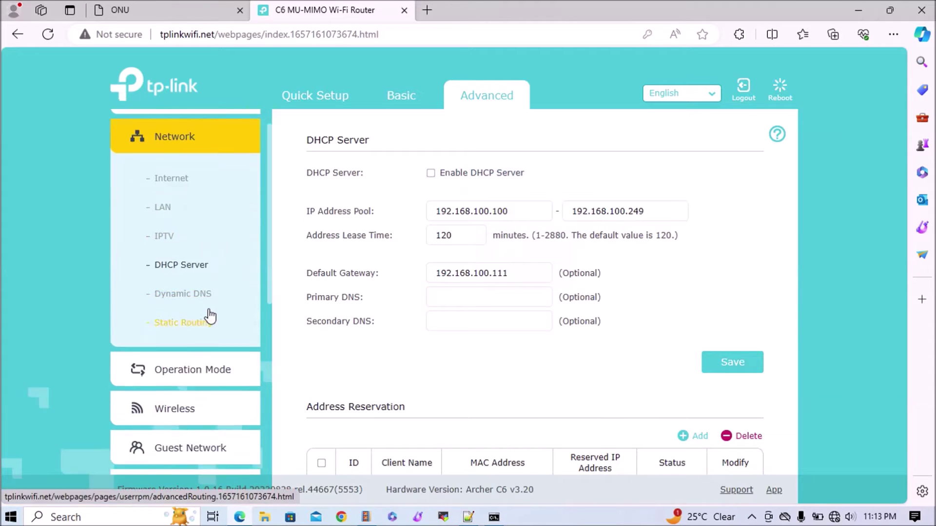
scroll(209, 312, down, 1)
scroll(208, 306, up, 1)
scroll(208, 298, down, 2)
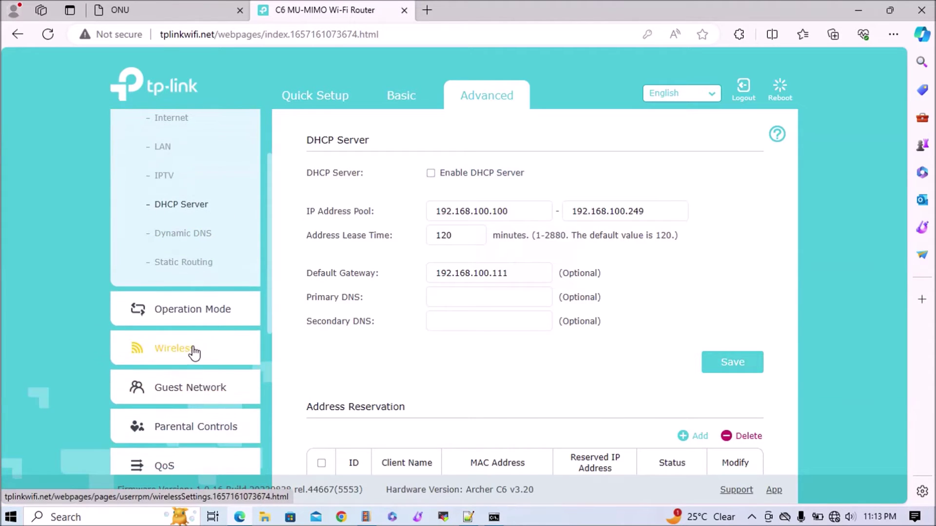
click(193, 350)
- Rename the 2.4GHz SSID from TP-Link_FC01 to Home10 and replace its Wi-Fi password
click(202, 214)
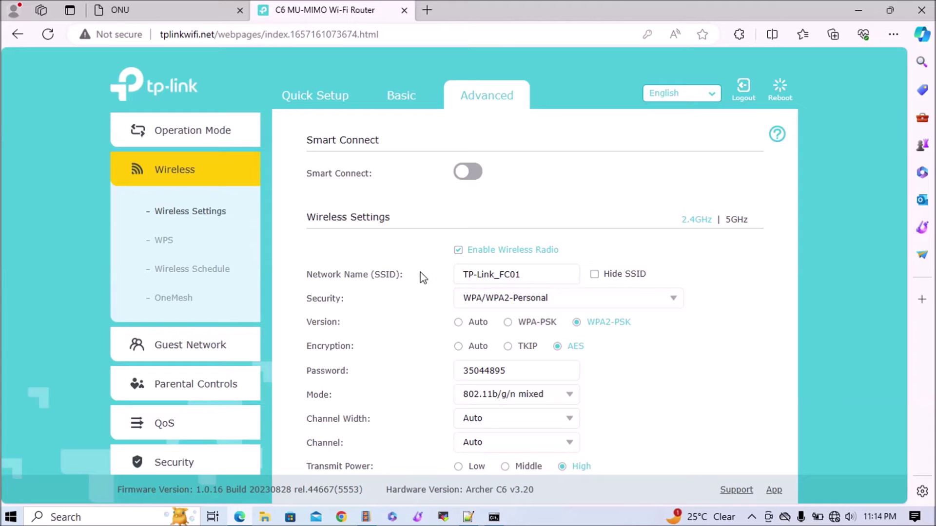
click(530, 273)
drag(528, 276, 397, 273)
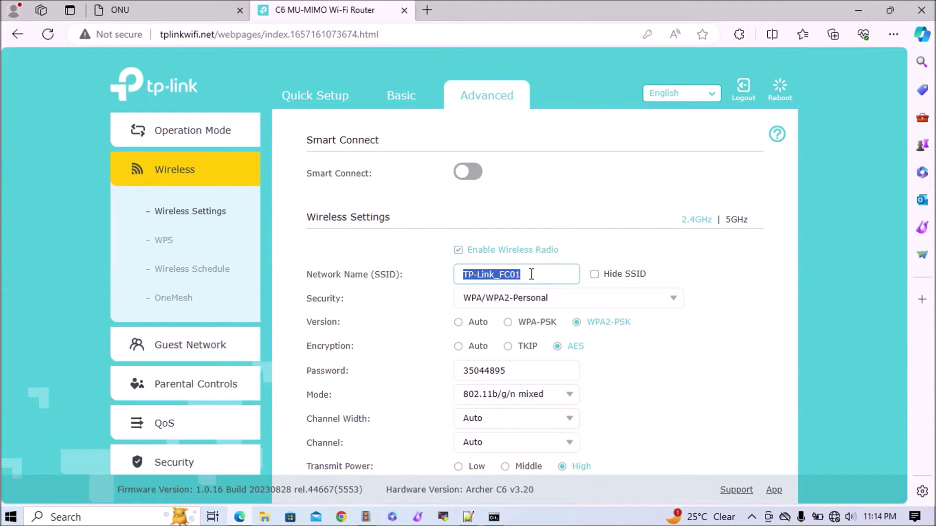
text(Home)
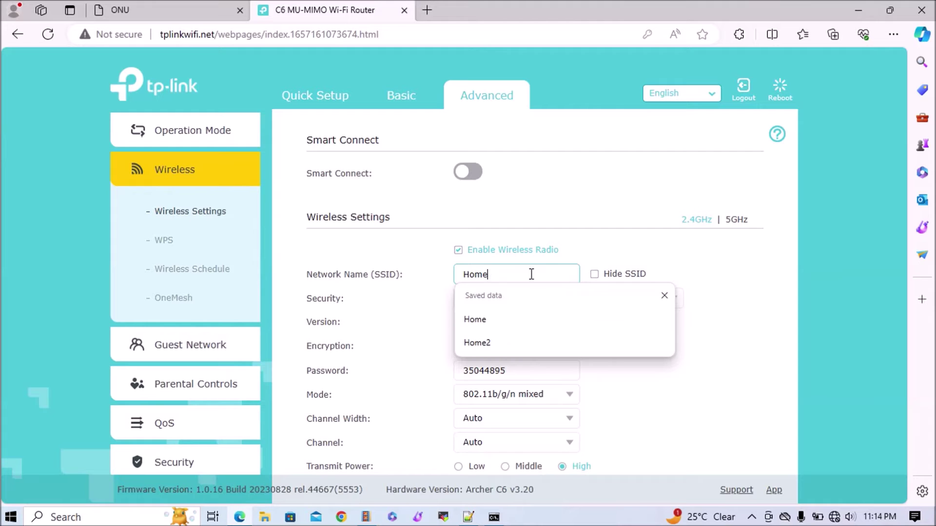
text(10)
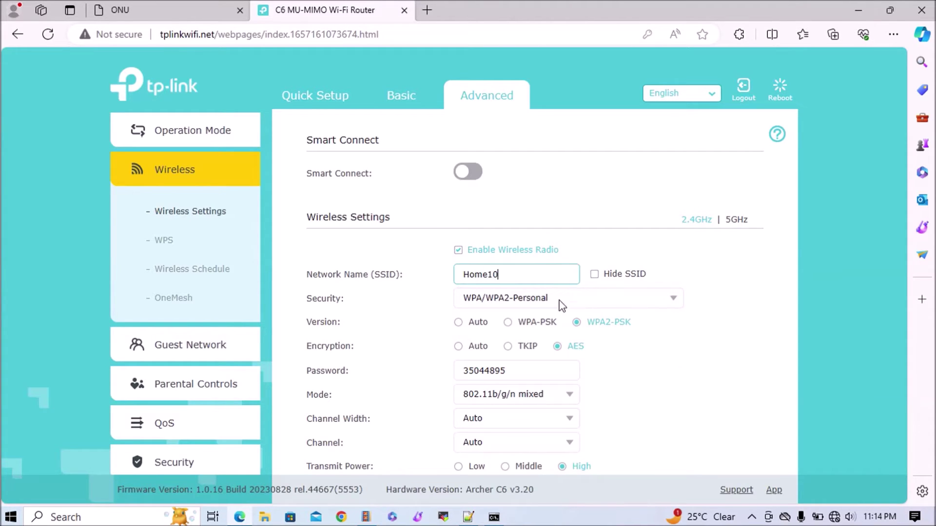
drag(514, 370, 373, 374)
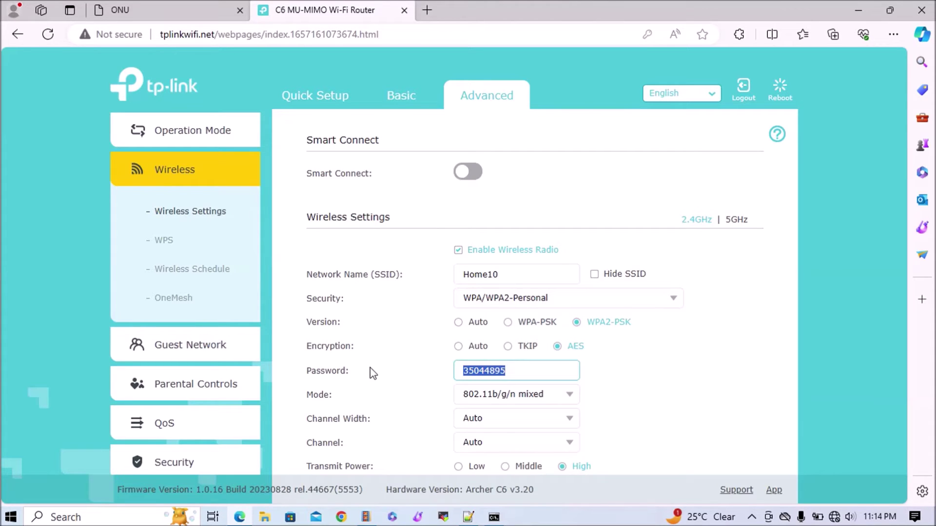
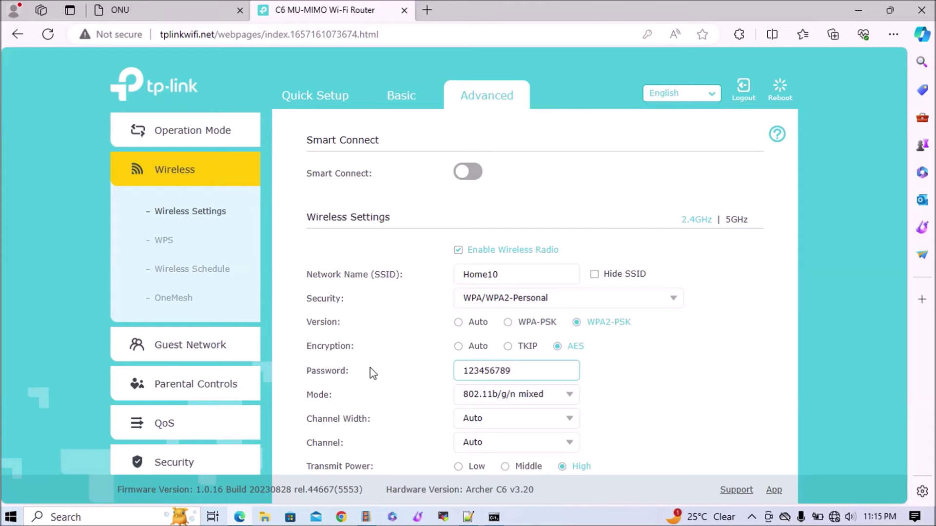
- Set the wireless channel to 1 and save the 2.4GHz settings
scroll(599, 395, down, 1)
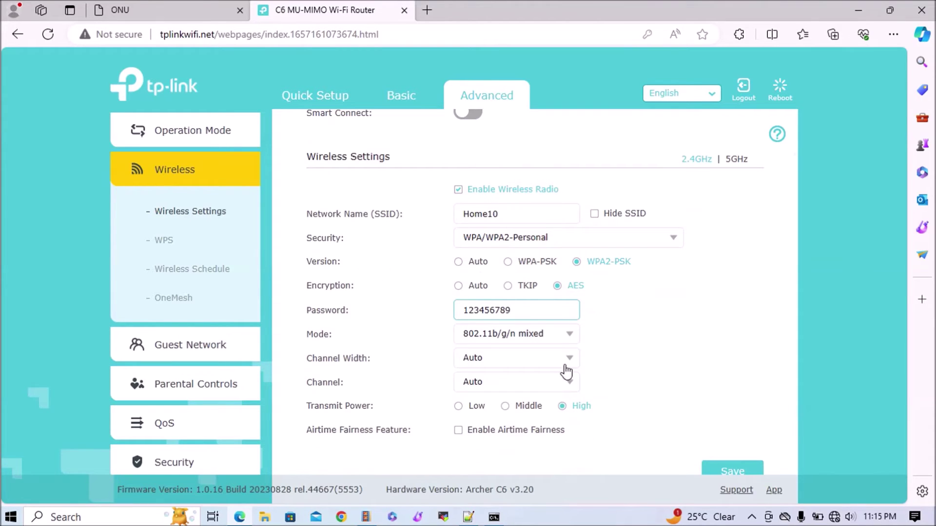
scroll(558, 354, down, 1)
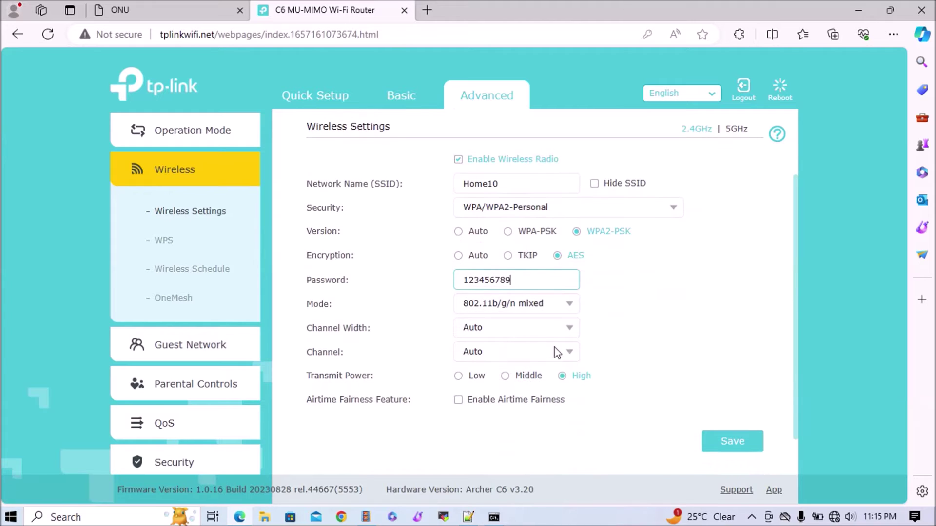
click(569, 354)
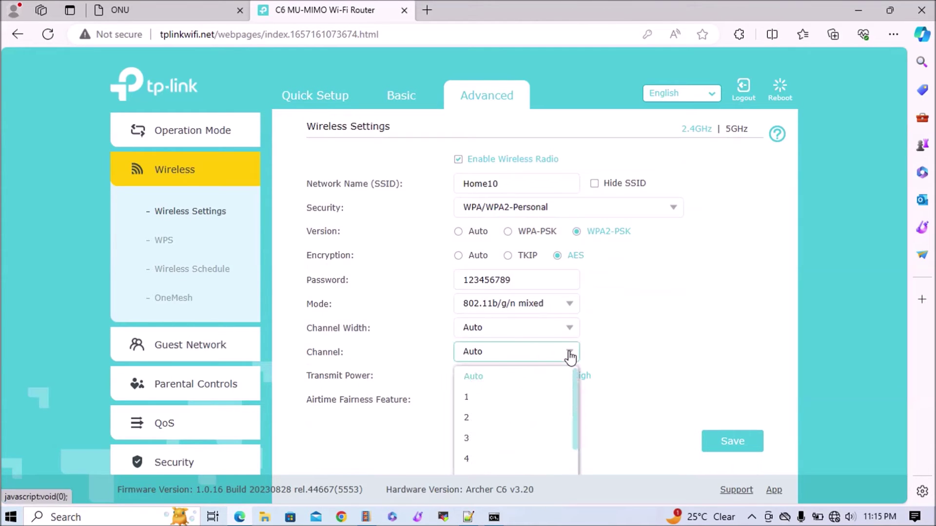
click(522, 401)
scroll(638, 344, down, 1)
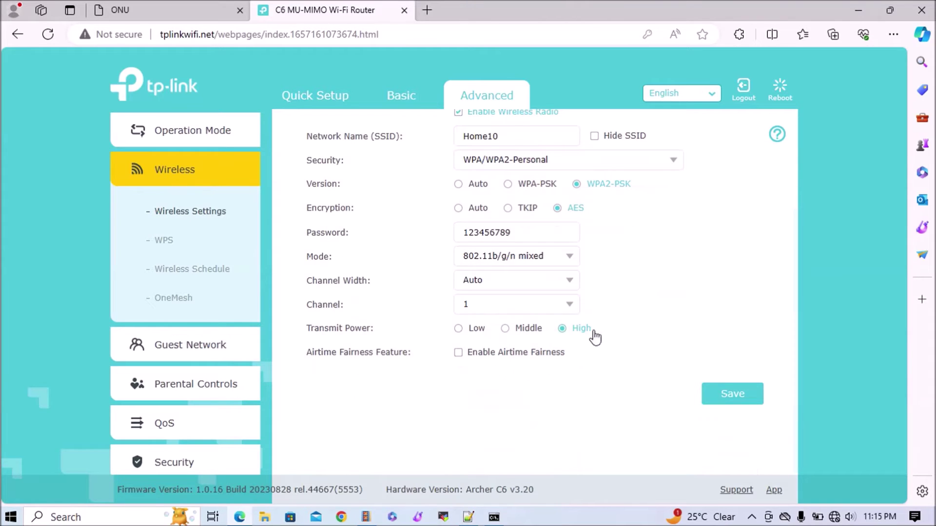
click(731, 393)
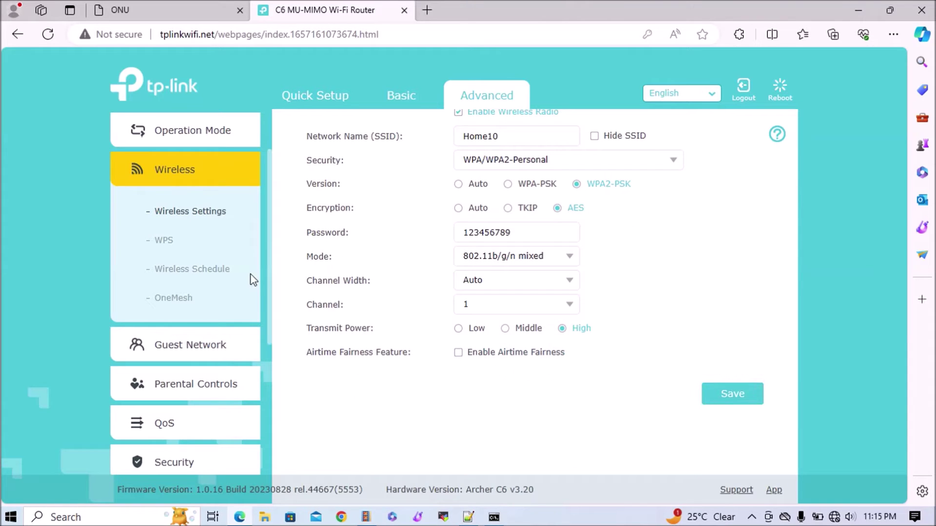
scroll(182, 392, down, 2)
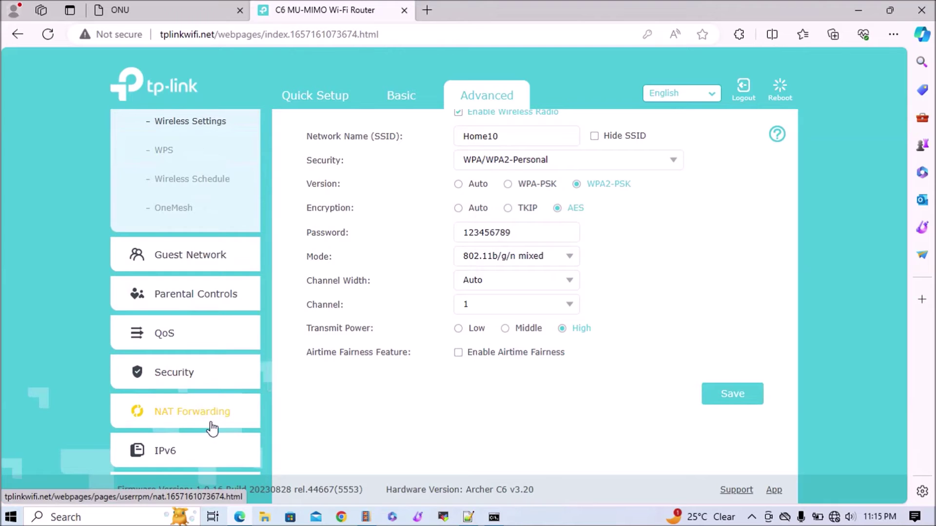
- Open System Tools > System Parameters and scroll to the 2.4GHz and 5GHz WDS options
scroll(205, 423, down, 3)
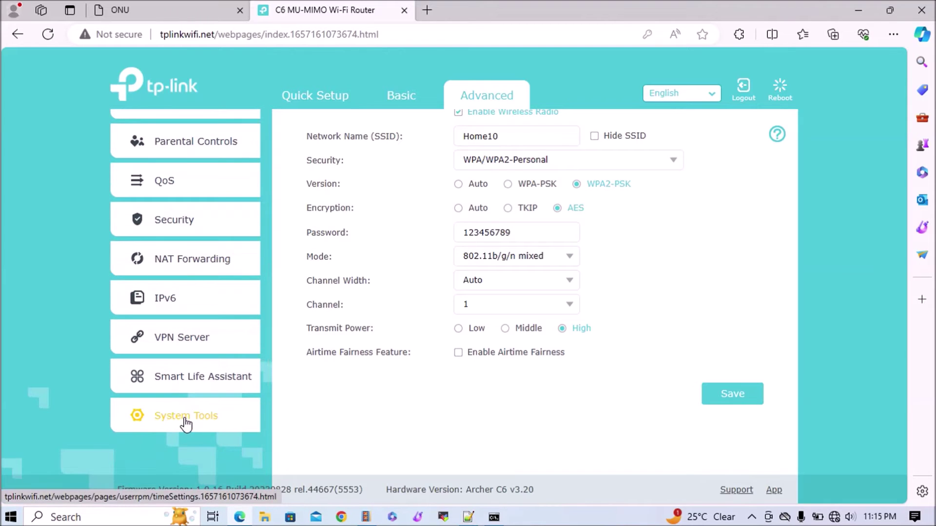
click(187, 425)
scroll(194, 420, down, 3)
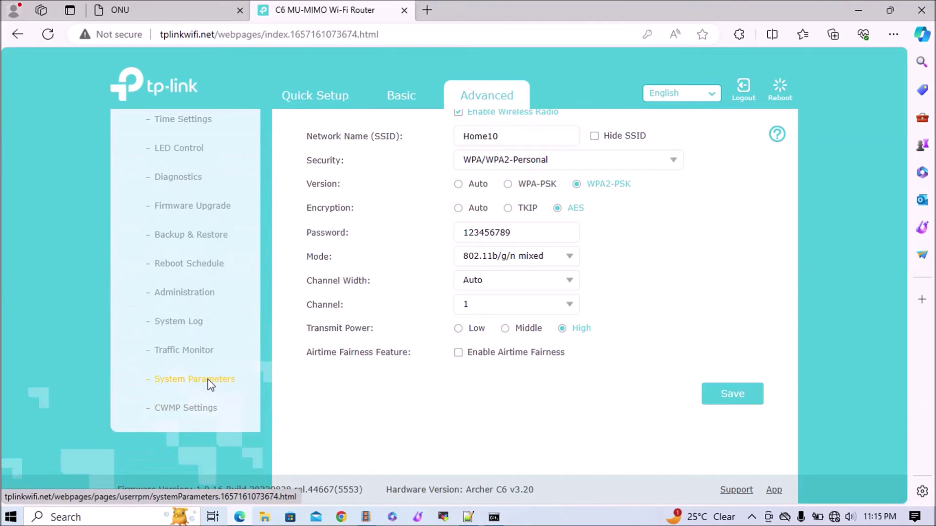
click(209, 383)
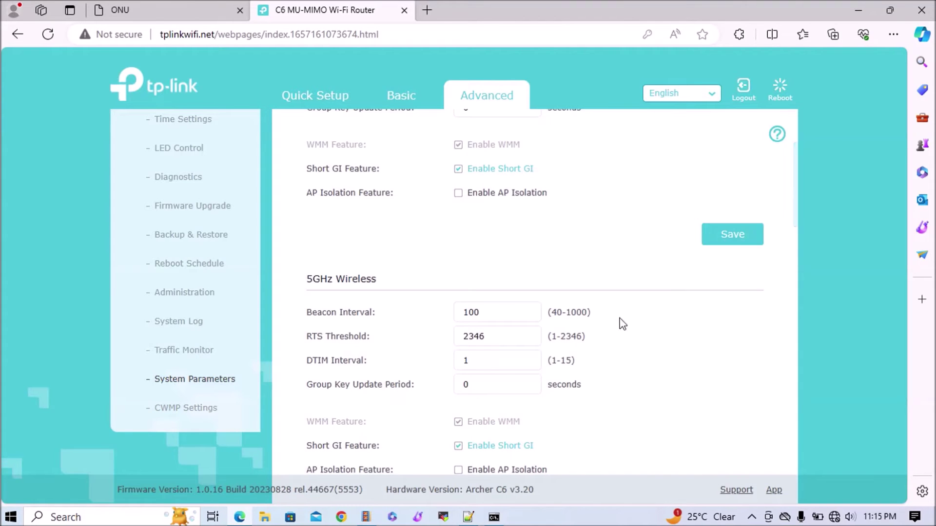
scroll(632, 331, down, 3)
scroll(628, 334, down, 2)
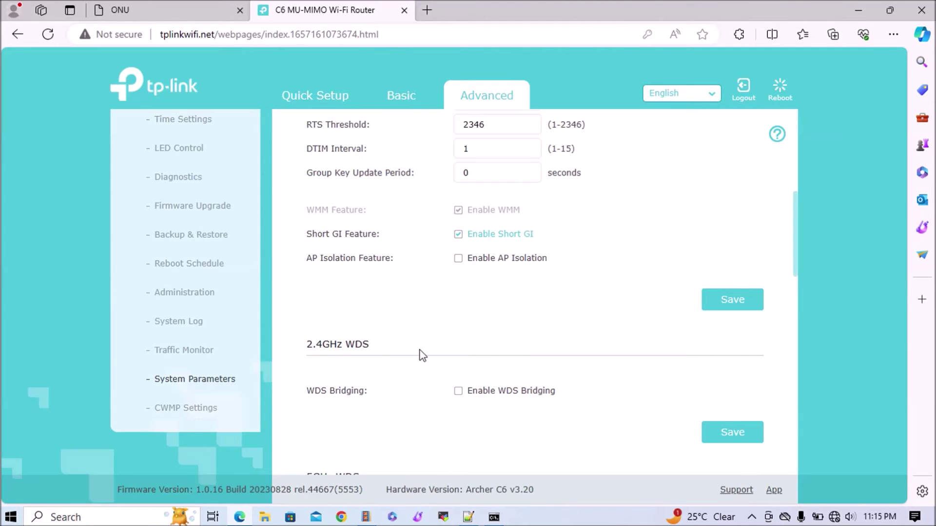
scroll(416, 346, down, 3)
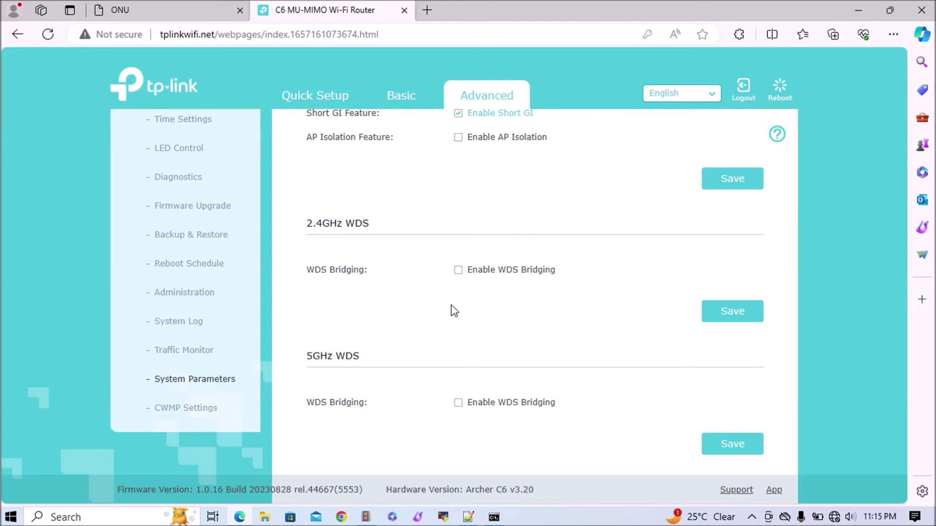
- Enable 2.4GHz WDS bridging to the surveyed Home network, enter its password, and save
click(458, 270)
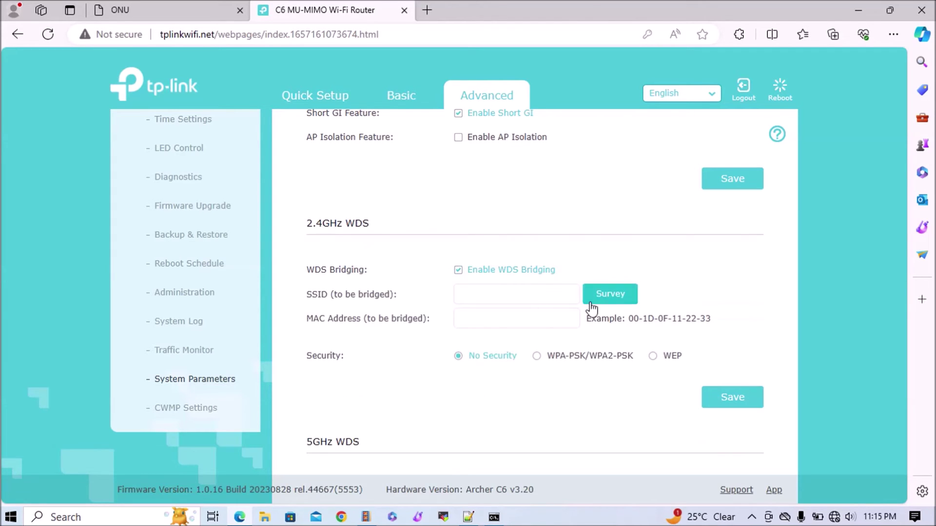
click(616, 296)
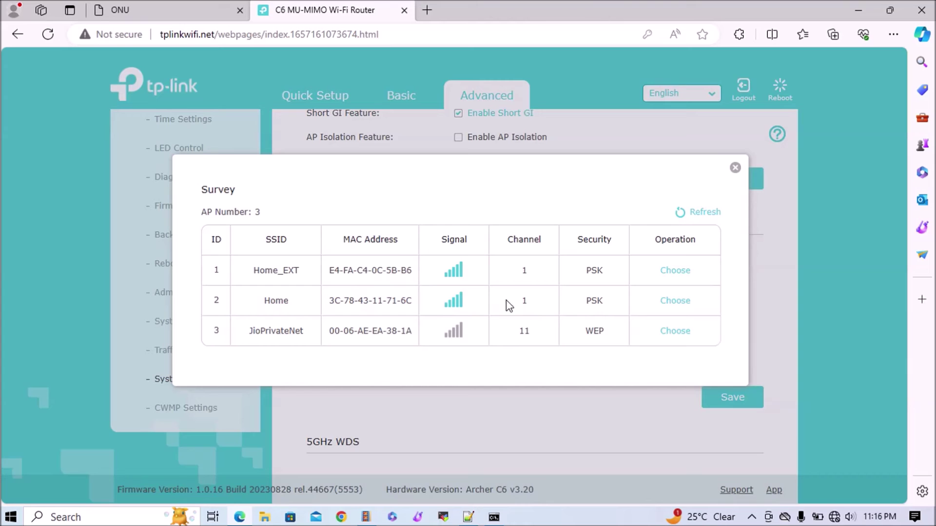
click(678, 301)
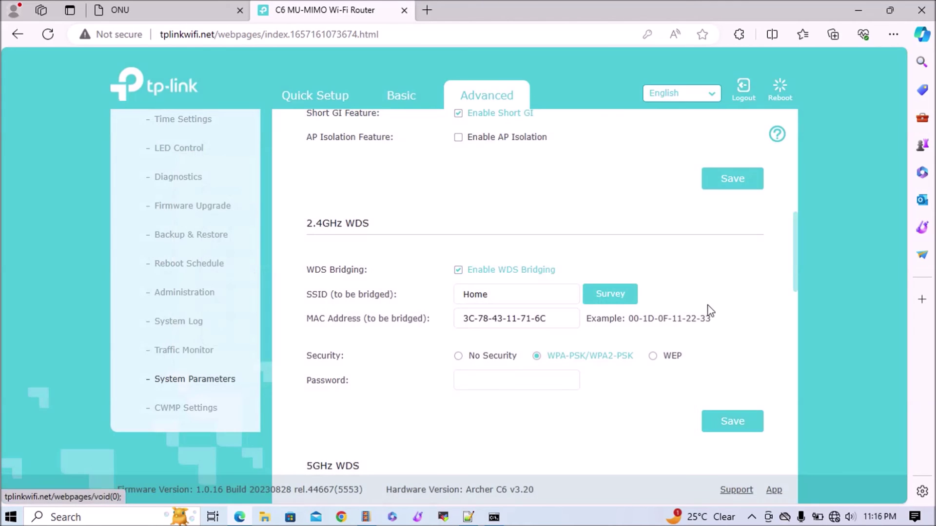
scroll(525, 327, down, 1)
click(472, 323)
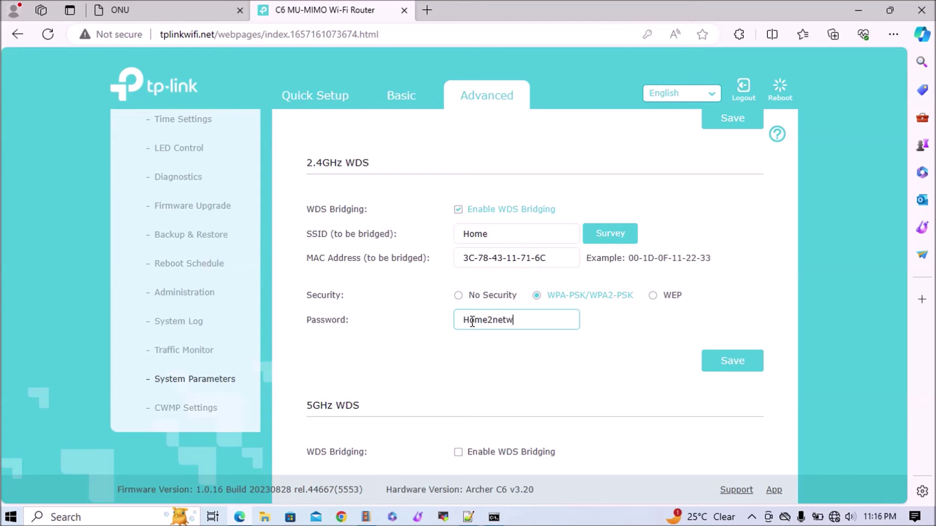
click(732, 365)
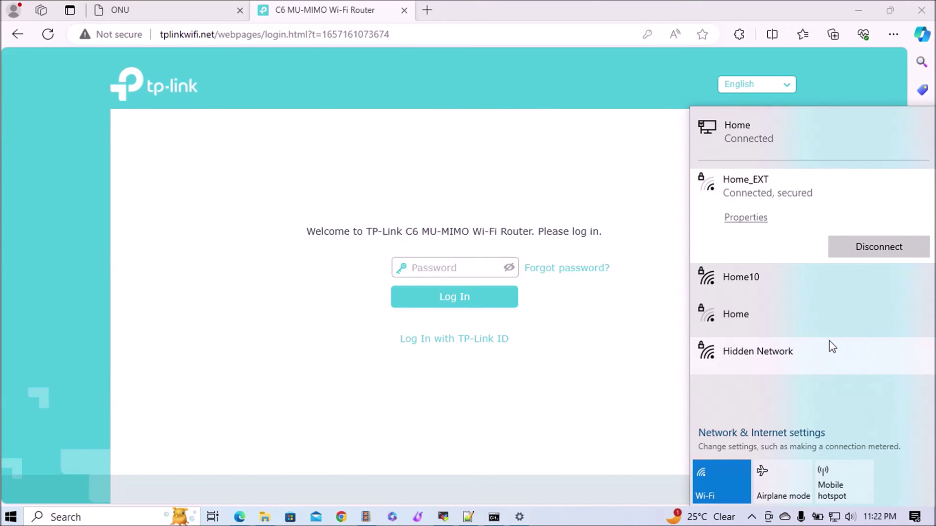
- Connect to Home10 from the Wi-Fi flyout by entering its network security key
scroll(831, 347, down, 1)
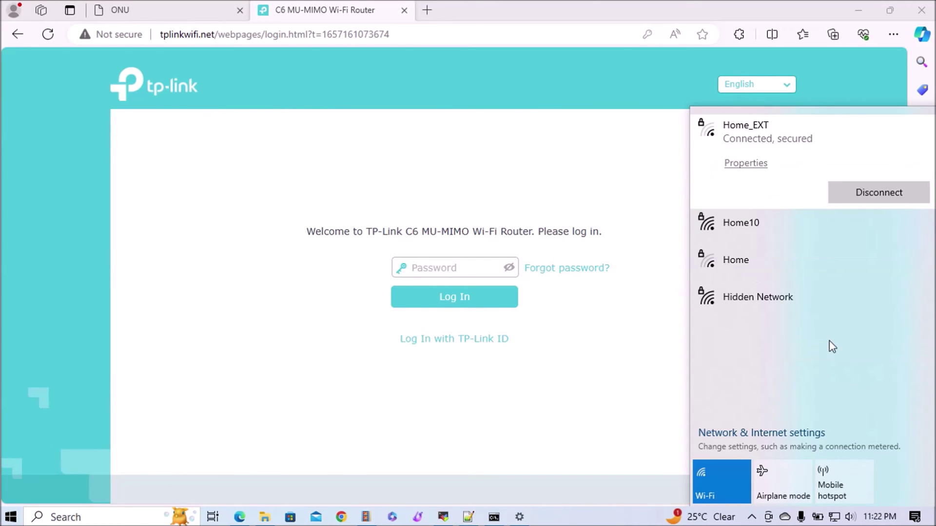
click(741, 225)
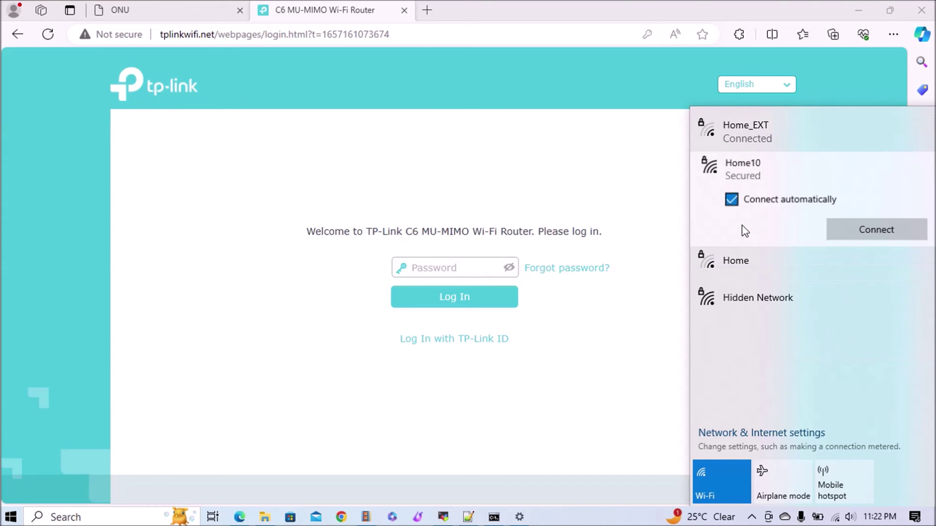
click(875, 236)
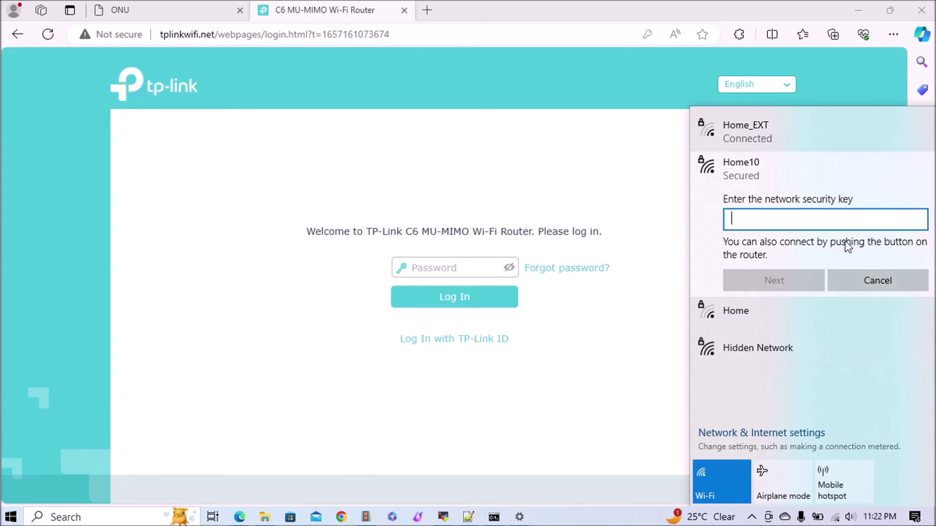
click(777, 276)
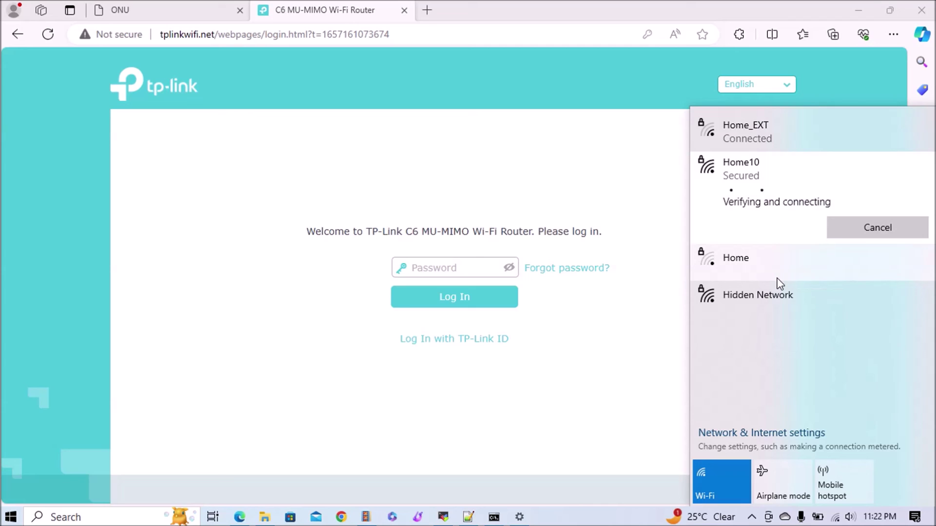